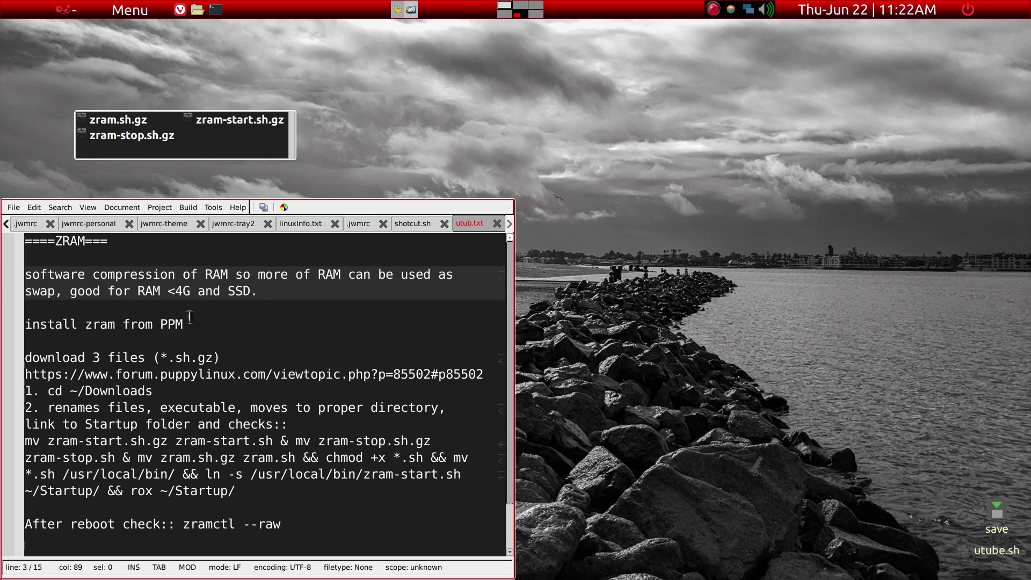
Step: Launch the Puppy Package Manager, move it aside to reveal the notes, then close it
{"action": "key", "text": "super"}
{"action": "type", "text": "pu"}
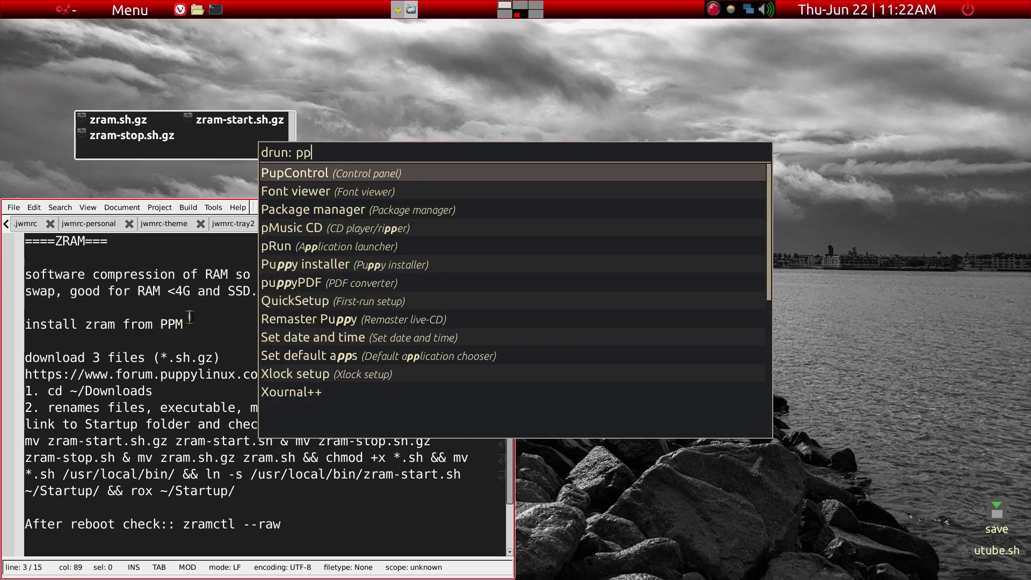
{"action": "key", "text": "Escape"}
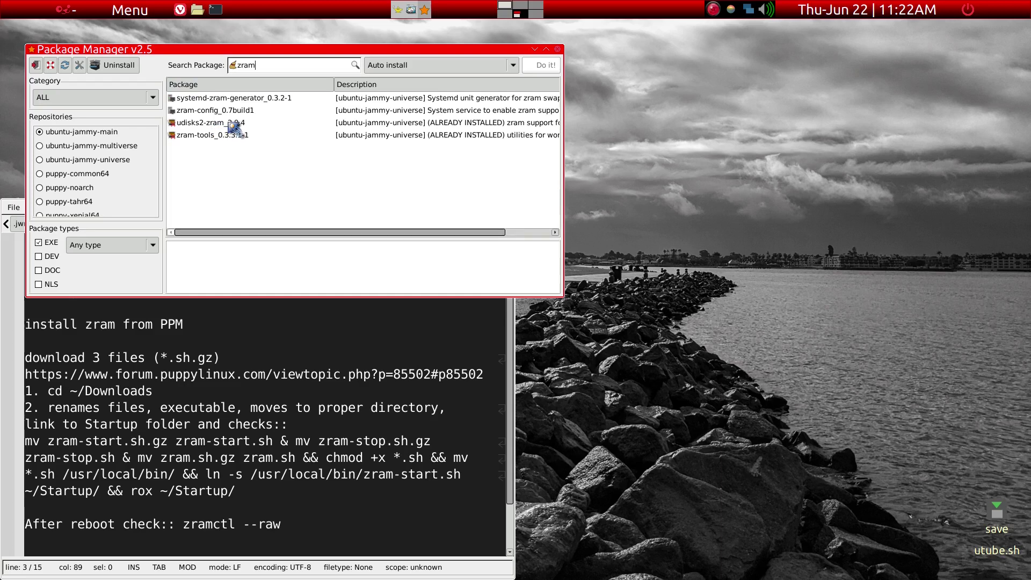
{"action": "left_click_drag", "start_coordinate": [344, 52], "coordinate": [458, 63]}
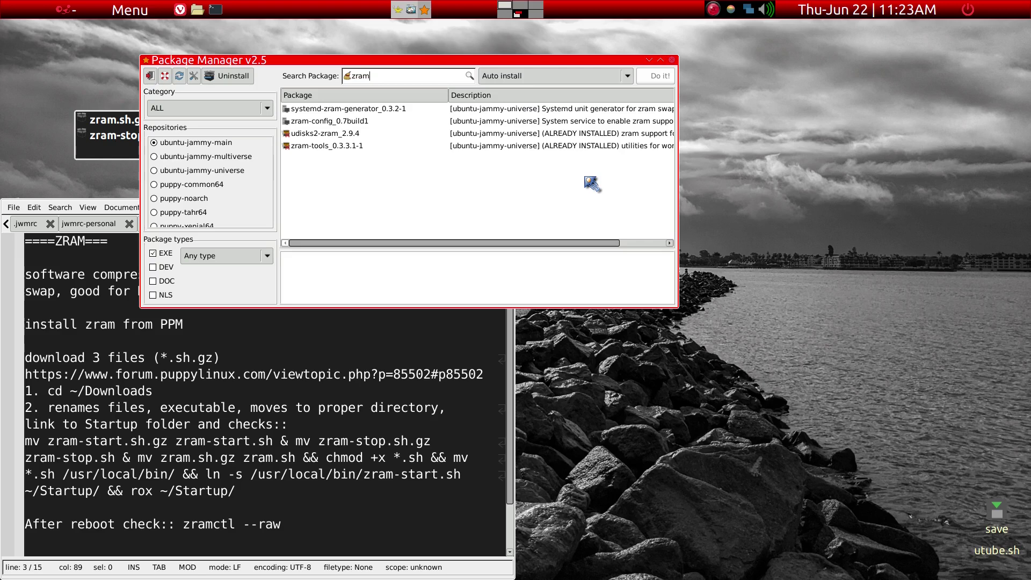
{"action": "key", "text": "alt+F4"}
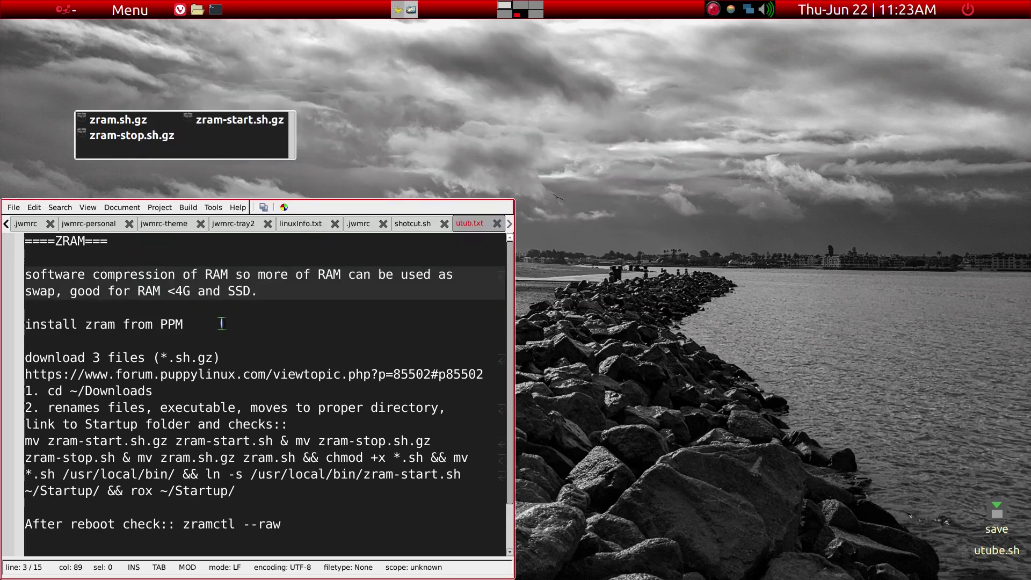
Step: Select the forum URL line in utub.txt, drag it out, and bring up the forum page on desktop 1
{"action": "scroll", "coordinate": [181, 340], "scroll_direction": "down", "scroll_amount": 1}
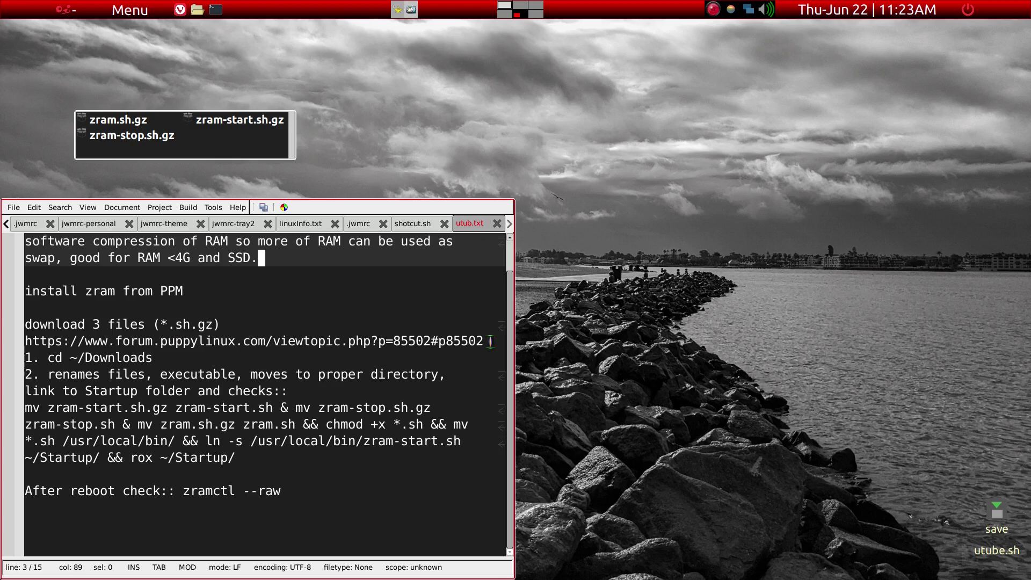
{"action": "left_click_drag", "start_coordinate": [491, 341], "coordinate": [7, 342]}
{"action": "left_click_drag", "start_coordinate": [190, 341], "coordinate": [308, 296]}
{"action": "key", "text": "alt+1"}
Step: Switch between the Vivaldi and Geany desktops, ending on desktop 5 with the notes
{"action": "key", "text": "alt+5"}
{"action": "key", "text": "alt+1"}
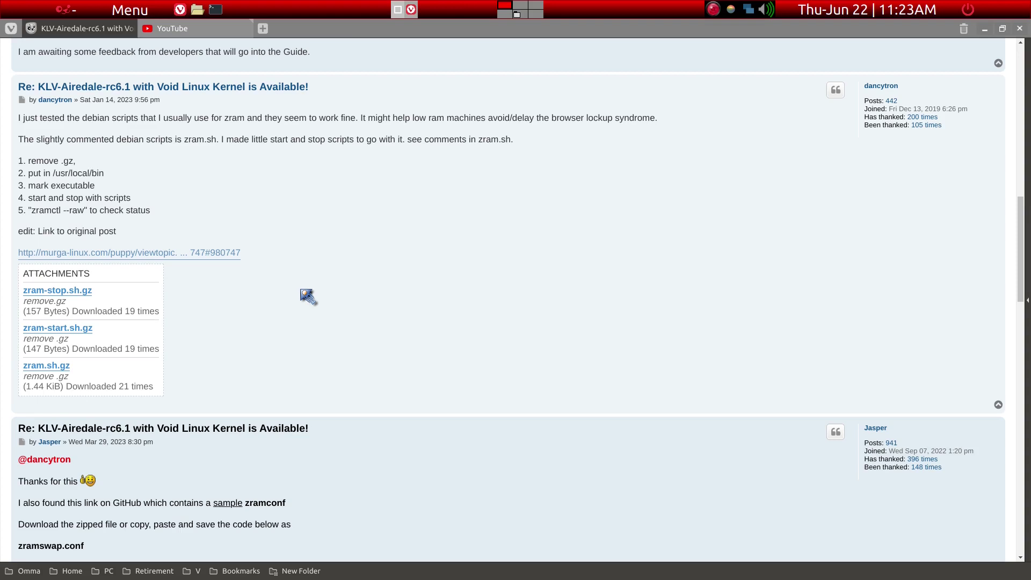
{"action": "left_click_drag", "start_coordinate": [309, 297], "coordinate": [165, 274]}
{"action": "key", "text": "alt+5"}
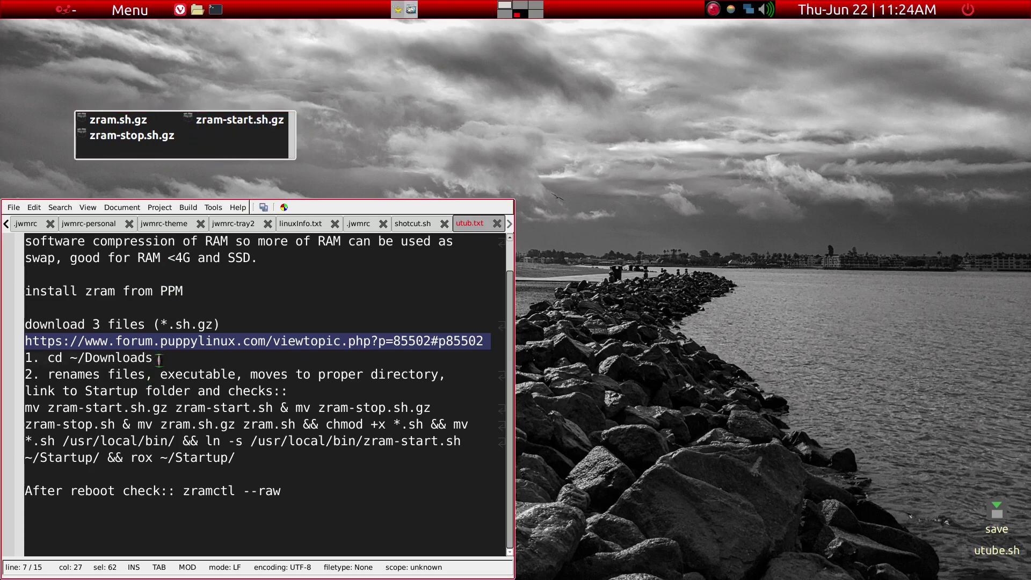
Step: In a new terminal, cd into Downloads and list zram.sh.gz, zram-start.sh.gz and zram-stop.sh.gz
{"action": "left_click", "coordinate": [157, 358]}
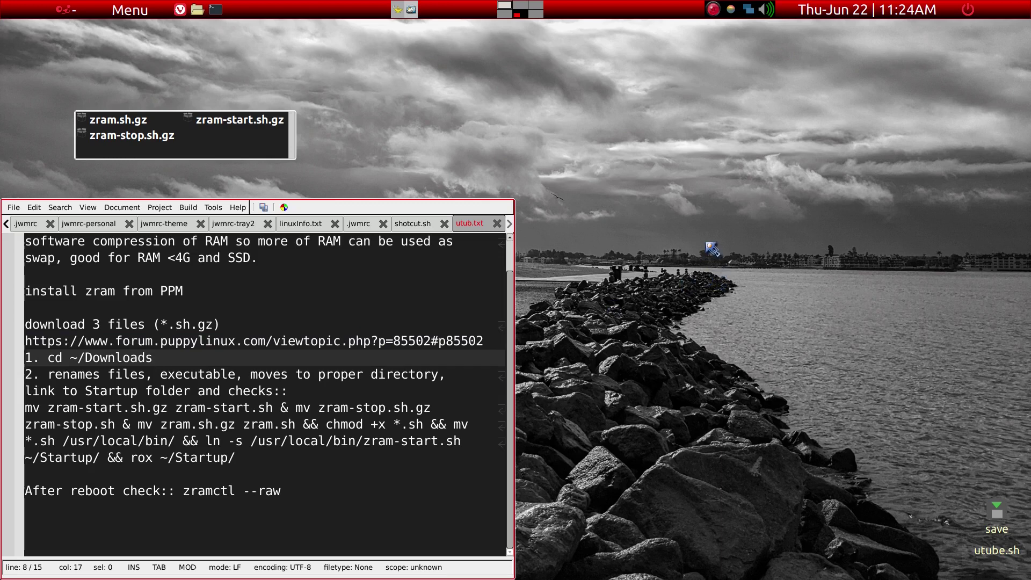
{"action": "key", "text": "ctrl+alt+t"}
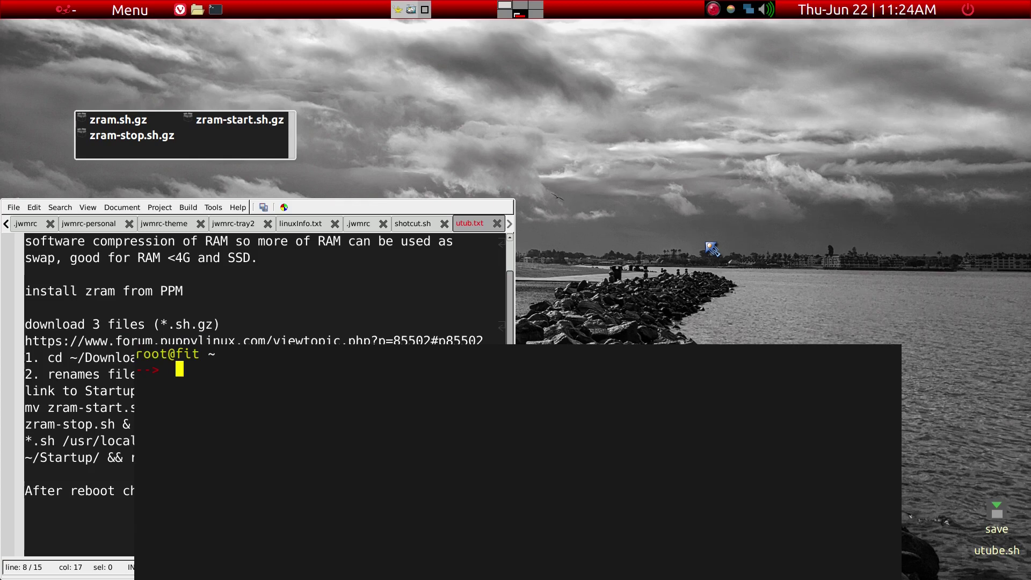
{"action": "type", "text": "cd "}
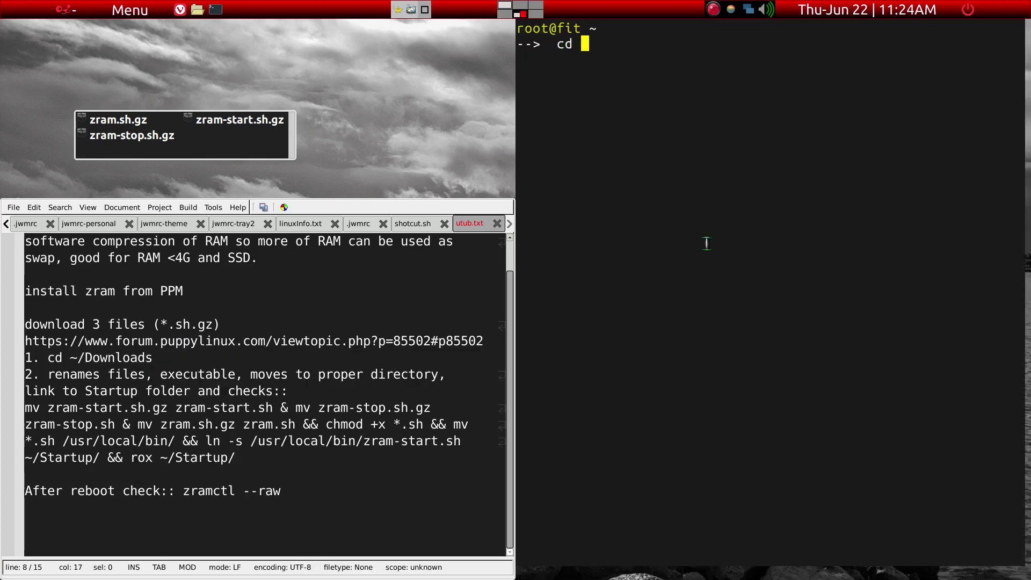
{"action": "type", "text": "DOw"}
{"action": "key", "text": "BackSpace"}
{"action": "key", "text": "BackSpace"}
{"action": "type", "text": "ownloads"}
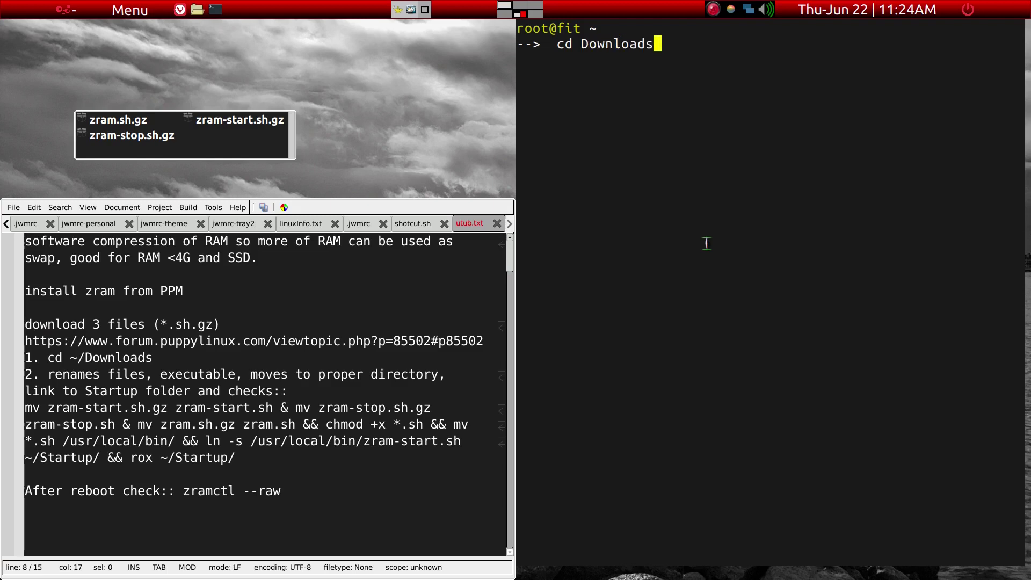
{"action": "key", "text": "Return"}
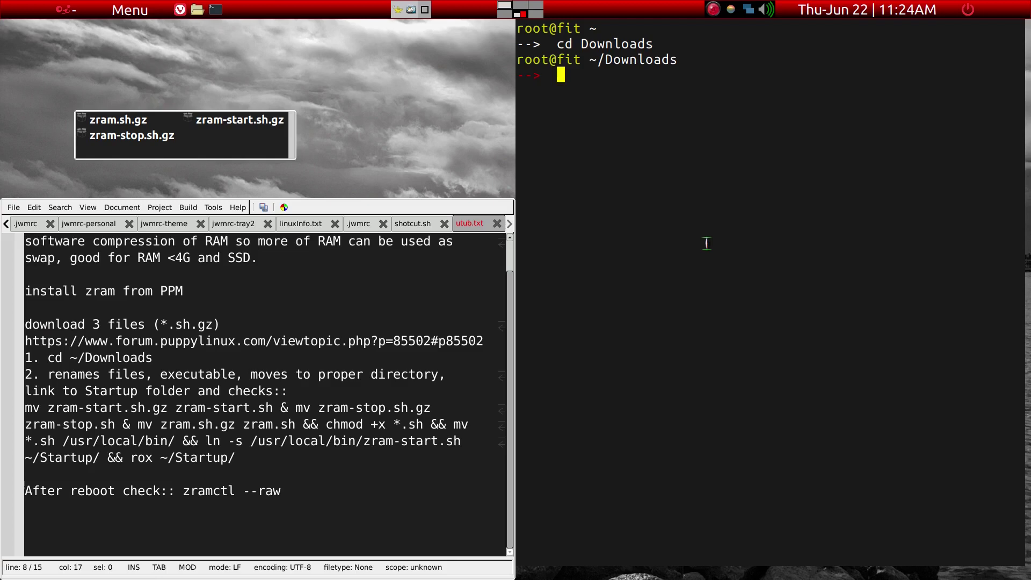
{"action": "type", "text": "ls"}
{"action": "key", "text": "Return"}
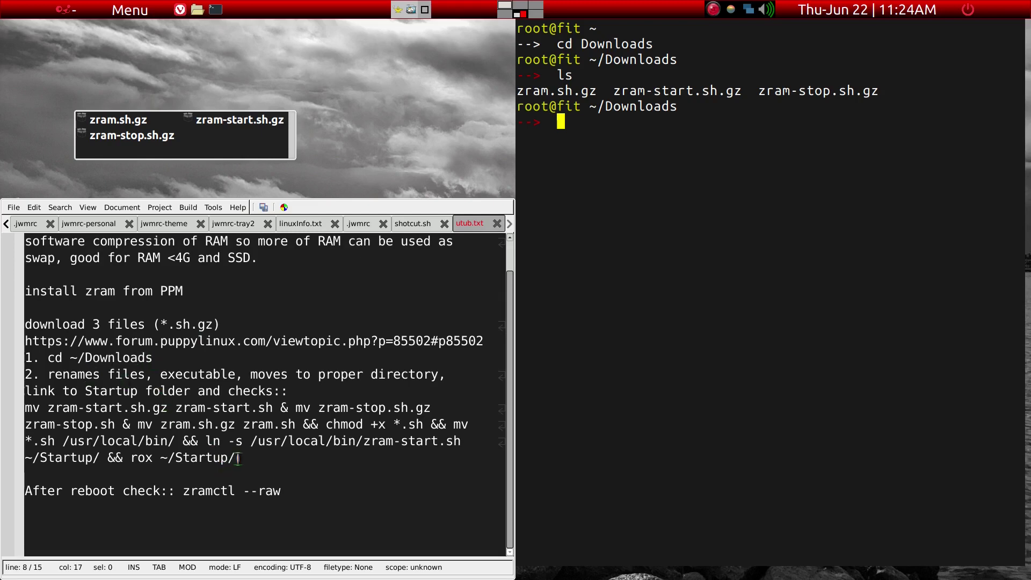
Step: Copy the mv/chmod/ln command from the notes and run it in the terminal
{"action": "left_click_drag", "start_coordinate": [238, 458], "coordinate": [16, 408]}
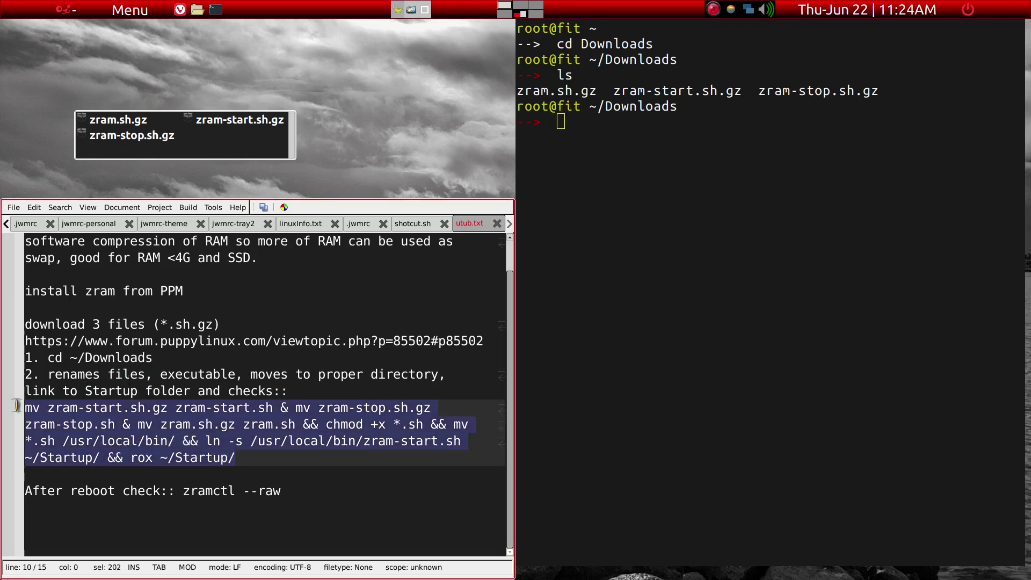
{"action": "right_click", "coordinate": [80, 436]}
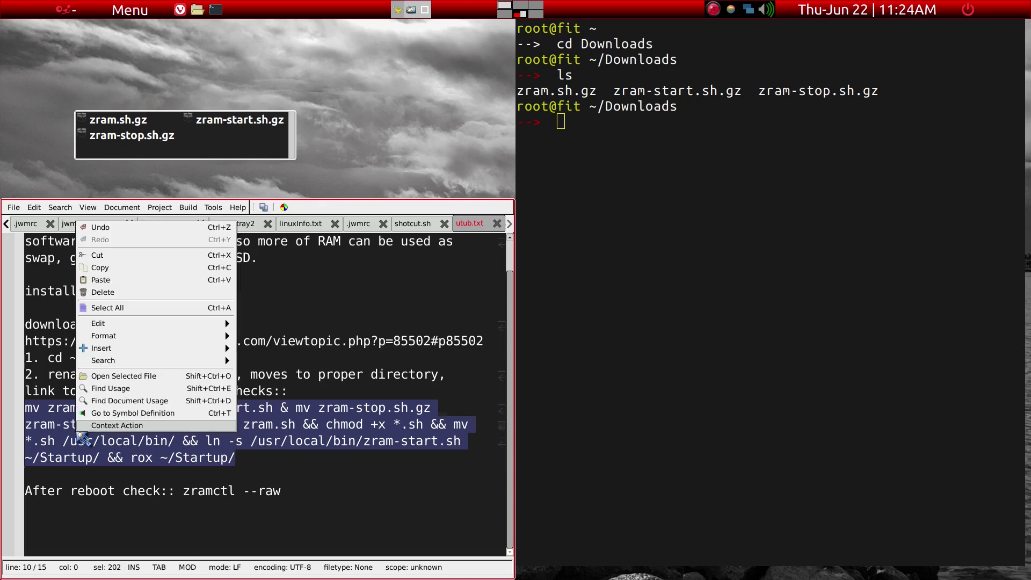
{"action": "left_click", "coordinate": [106, 267]}
{"action": "left_click", "coordinate": [681, 212]}
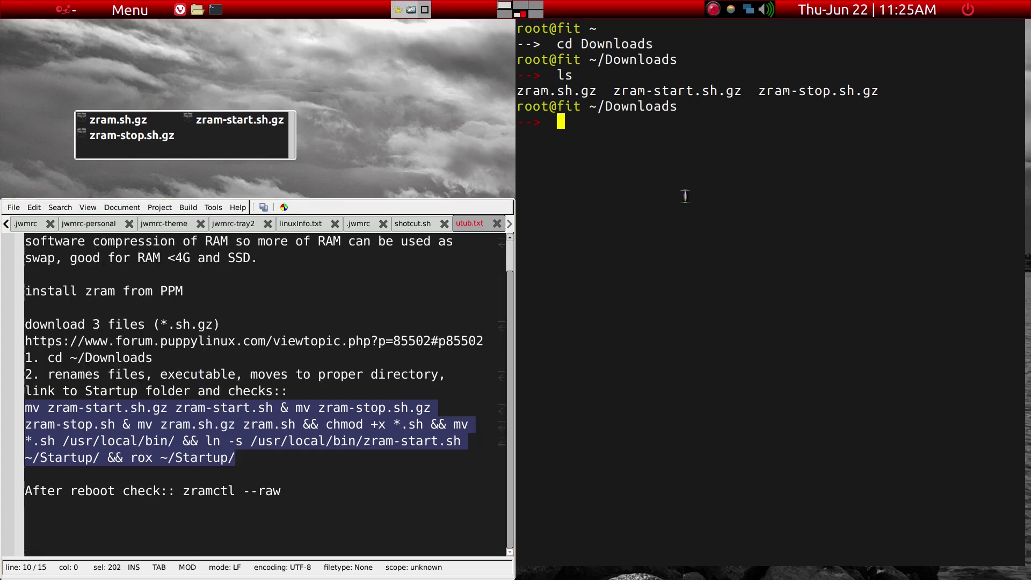
{"action": "middle_click", "coordinate": [612, 165]}
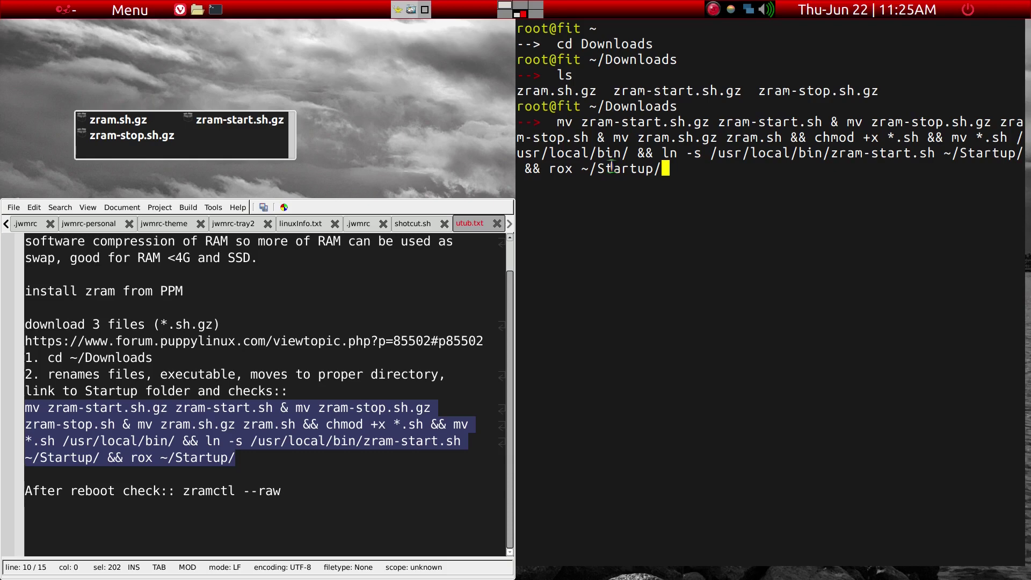
{"action": "key", "text": "Return"}
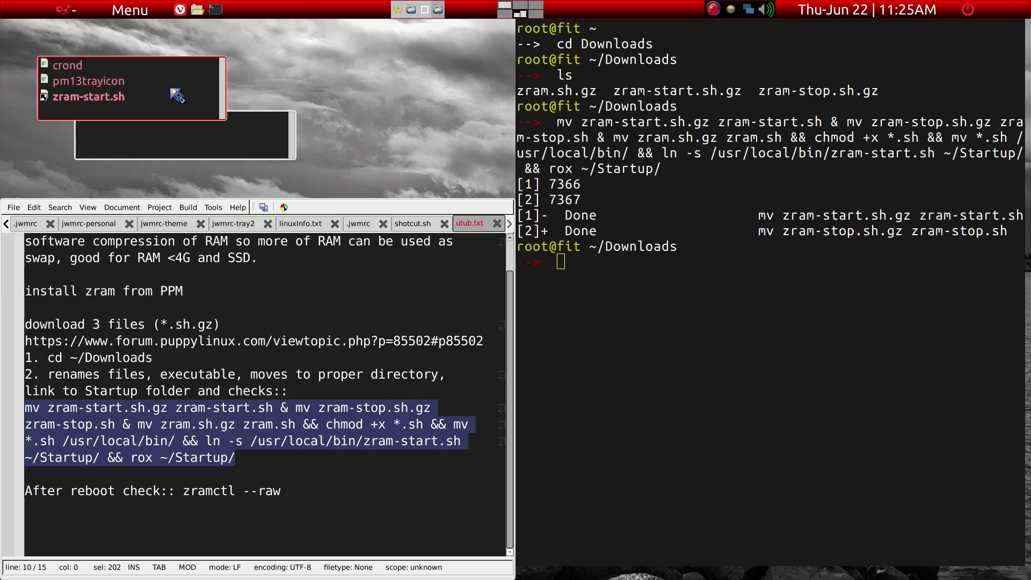
{"action": "key", "text": "slash"}
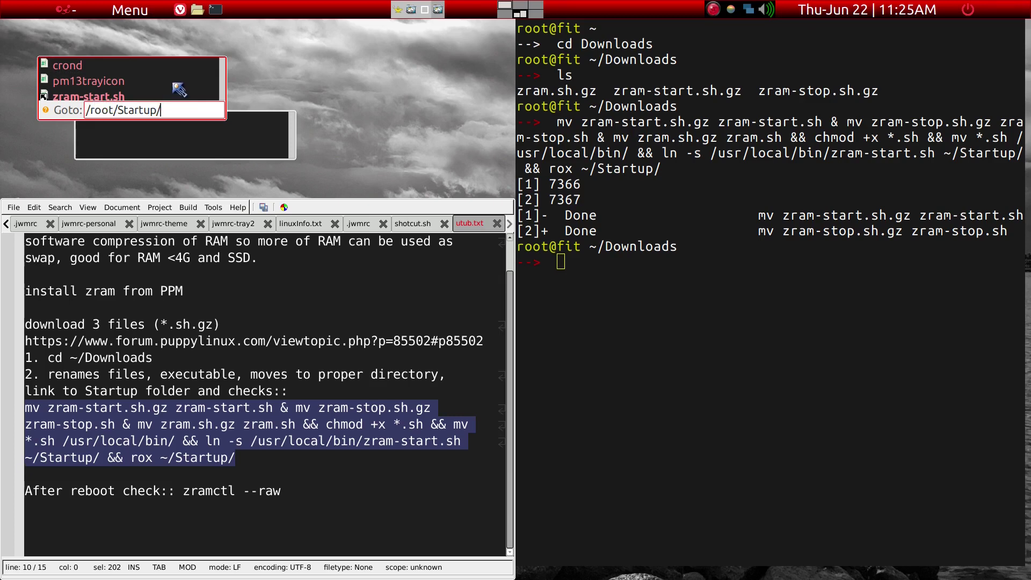
{"action": "key", "text": "Escape"}
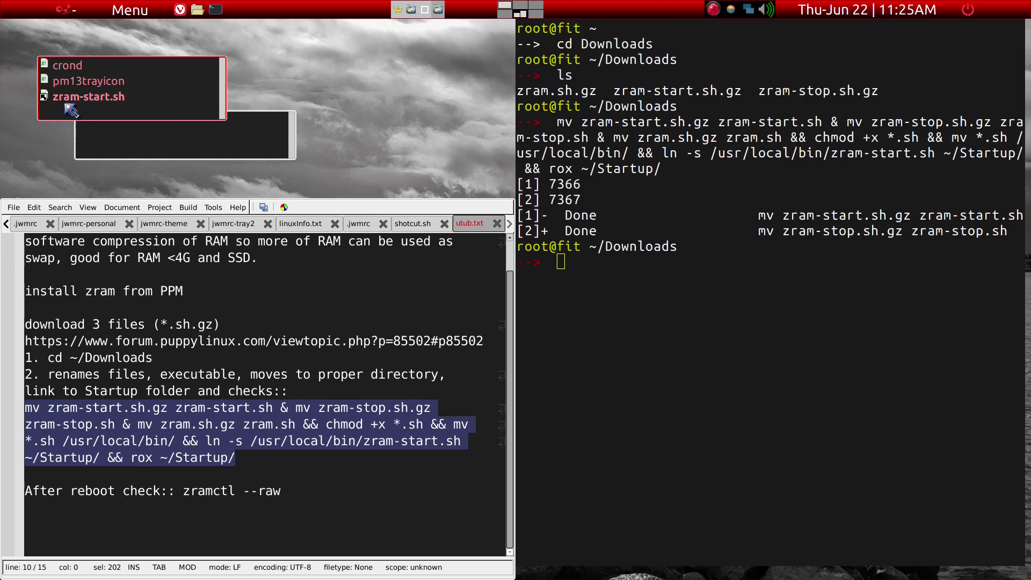
{"action": "mouse_move", "coordinate": [120, 104]}
{"action": "left_click", "coordinate": [695, 293]}
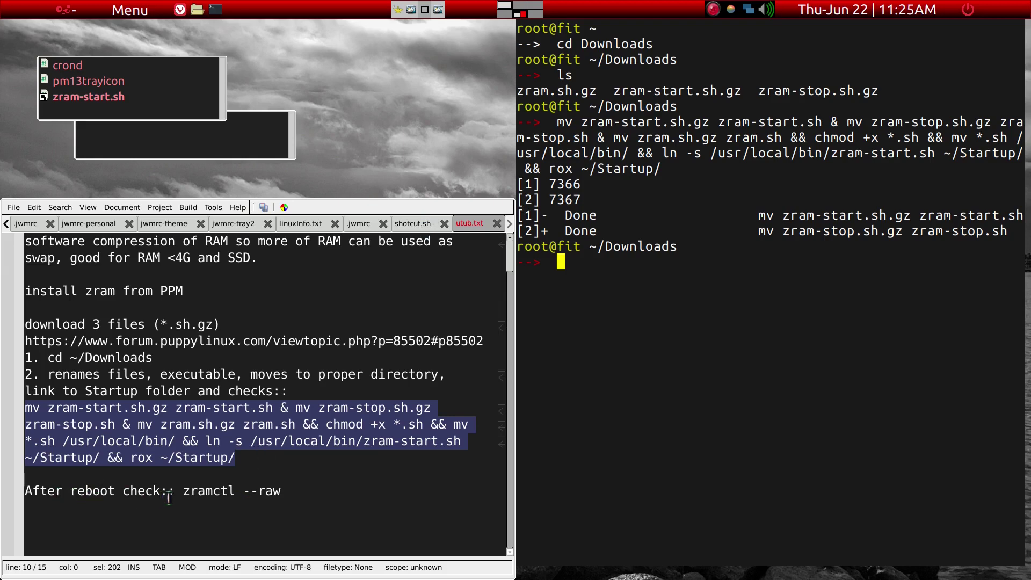
Step: Run zramctl --raw to confirm zram0 and zram1 as 1.3G lz4 swap, then exit the terminal
{"action": "left_click", "coordinate": [293, 491]}
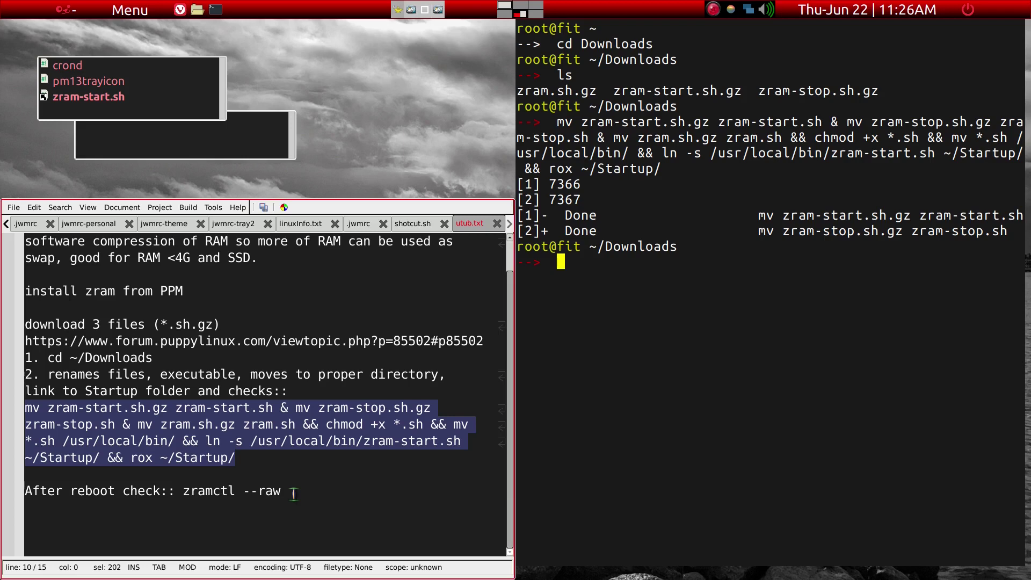
{"action": "left_click", "coordinate": [186, 491]}
{"action": "left_click_drag", "start_coordinate": [186, 492], "coordinate": [288, 492]}
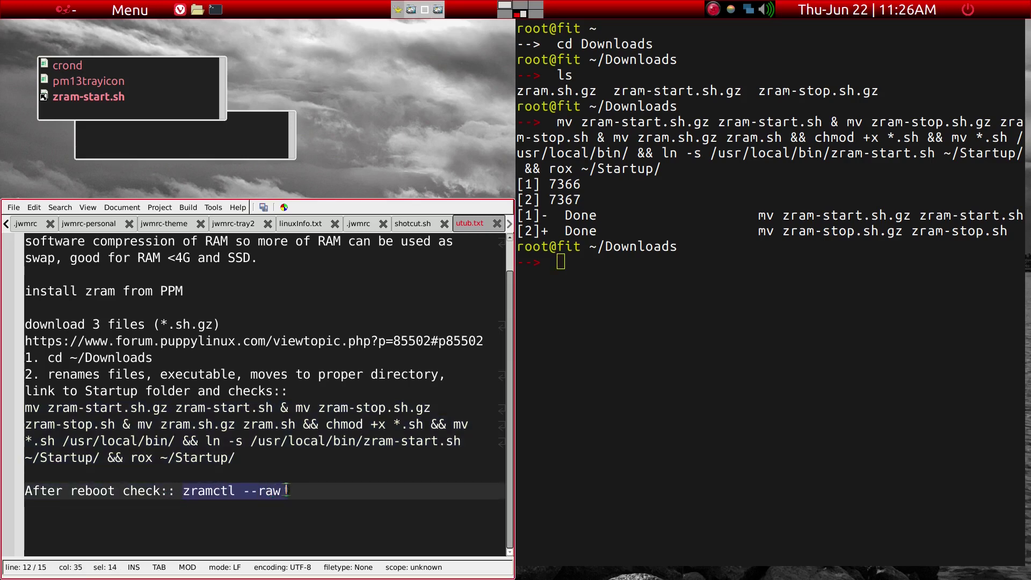
{"action": "right_click", "coordinate": [237, 493]}
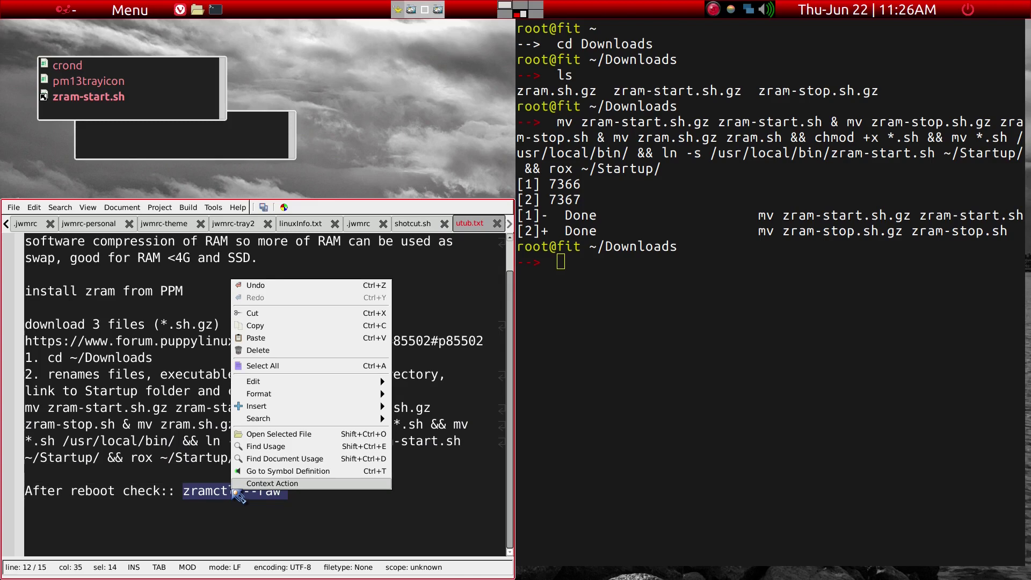
{"action": "left_click", "coordinate": [272, 330]}
{"action": "left_click", "coordinate": [620, 345]}
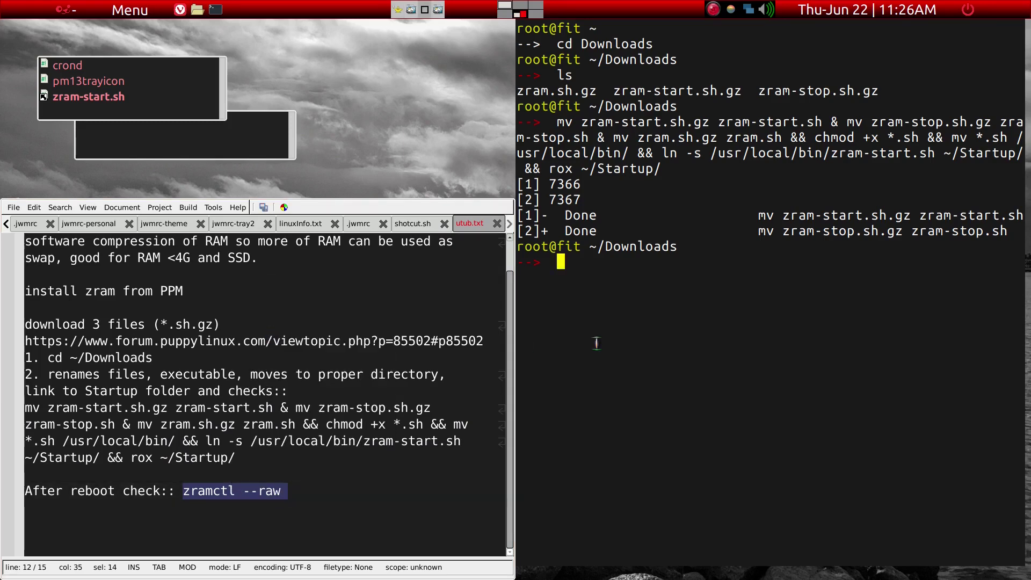
{"action": "key", "text": "ctrl+z"}
{"action": "key", "text": "BackSpace"}
{"action": "middle_click", "coordinate": [597, 343]}
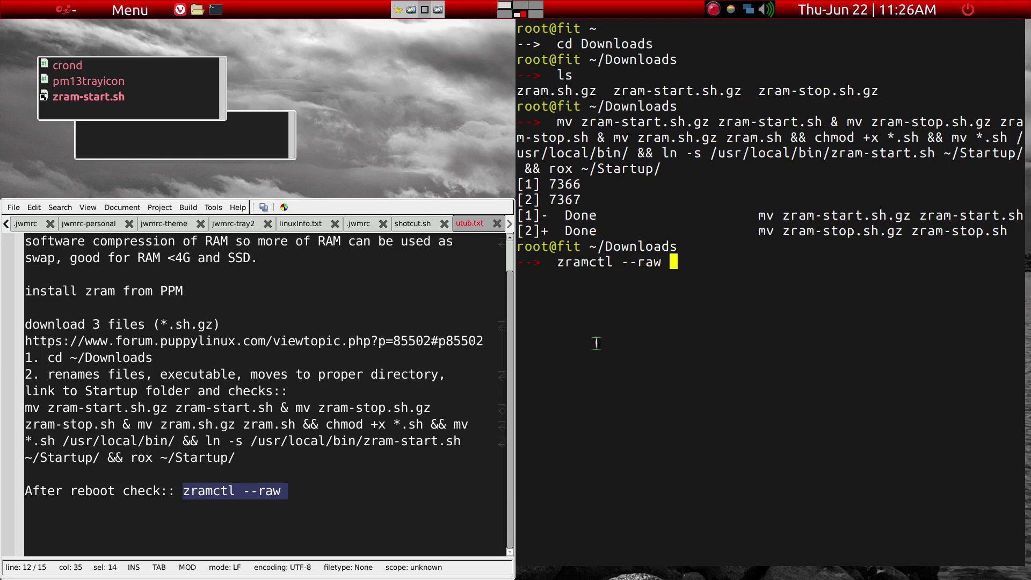
{"action": "key", "text": "Return"}
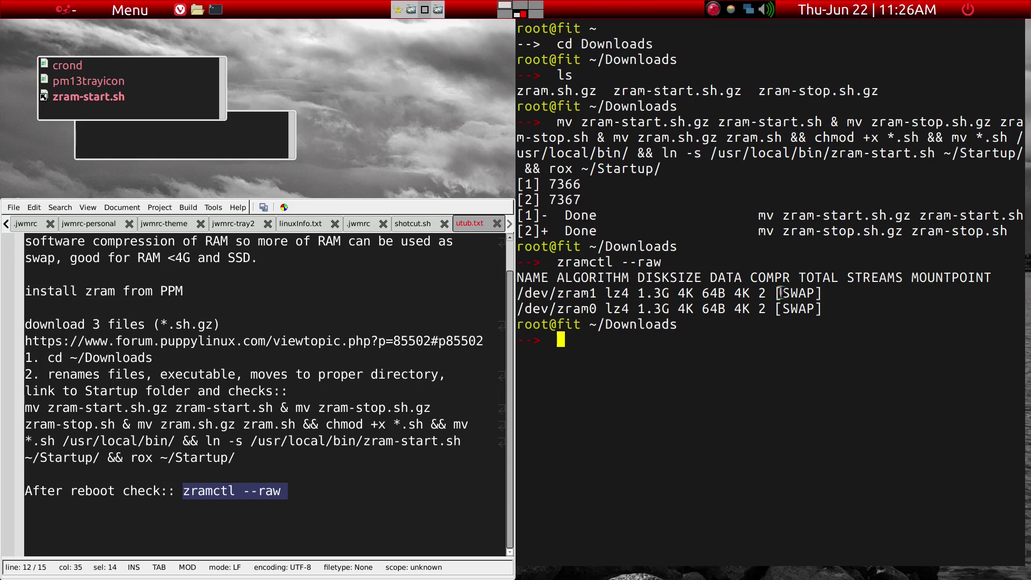
{"action": "type", "text": "x"}
{"action": "key", "text": "Return"}
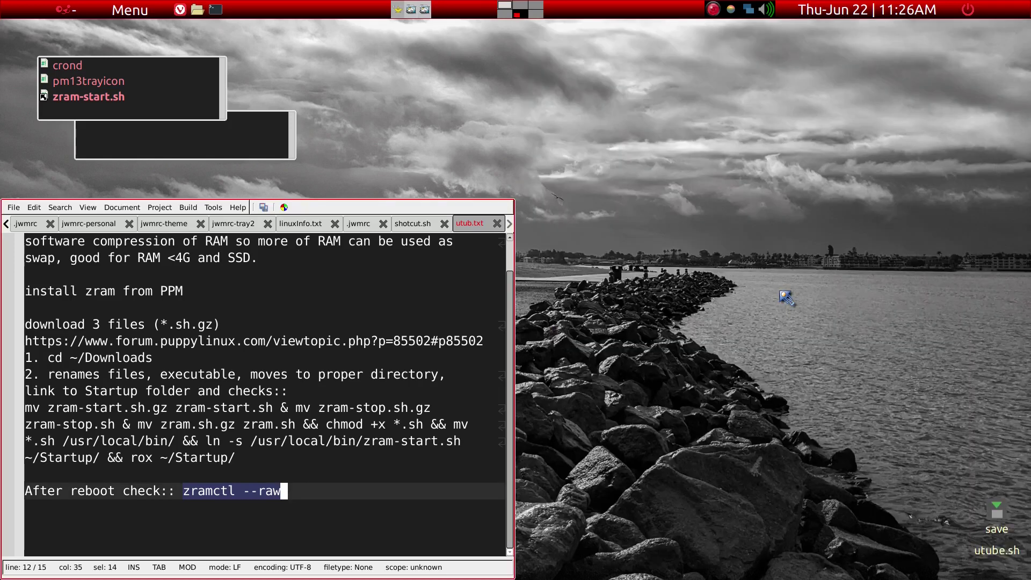